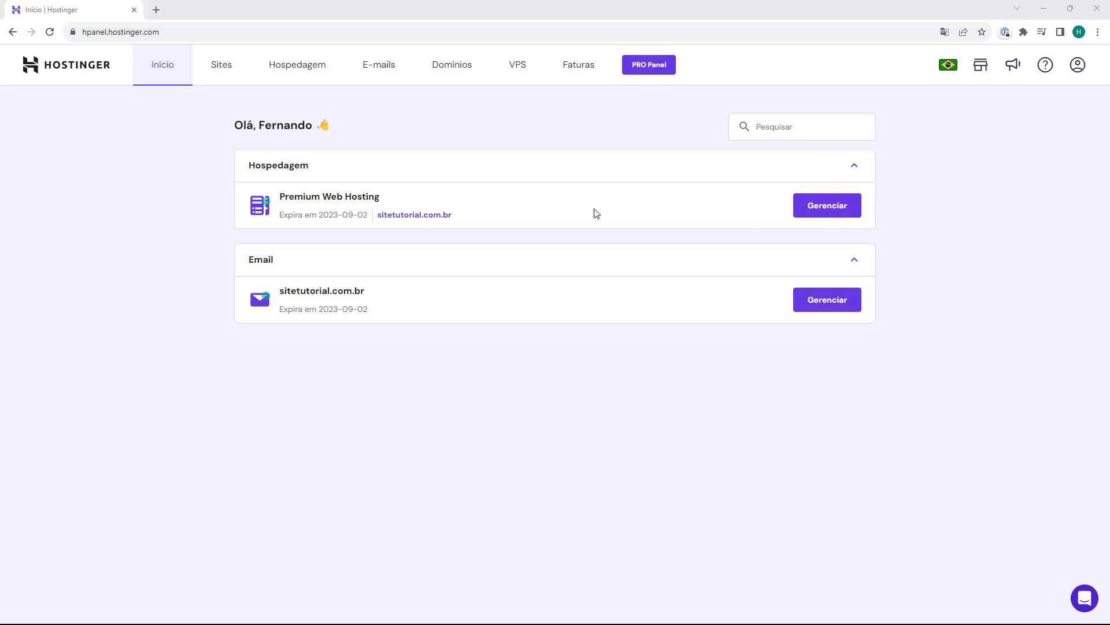
Open the MySQL database management page for the Premium Web Hosting plan of sitetutorial.com.br.
left_click(829, 209)
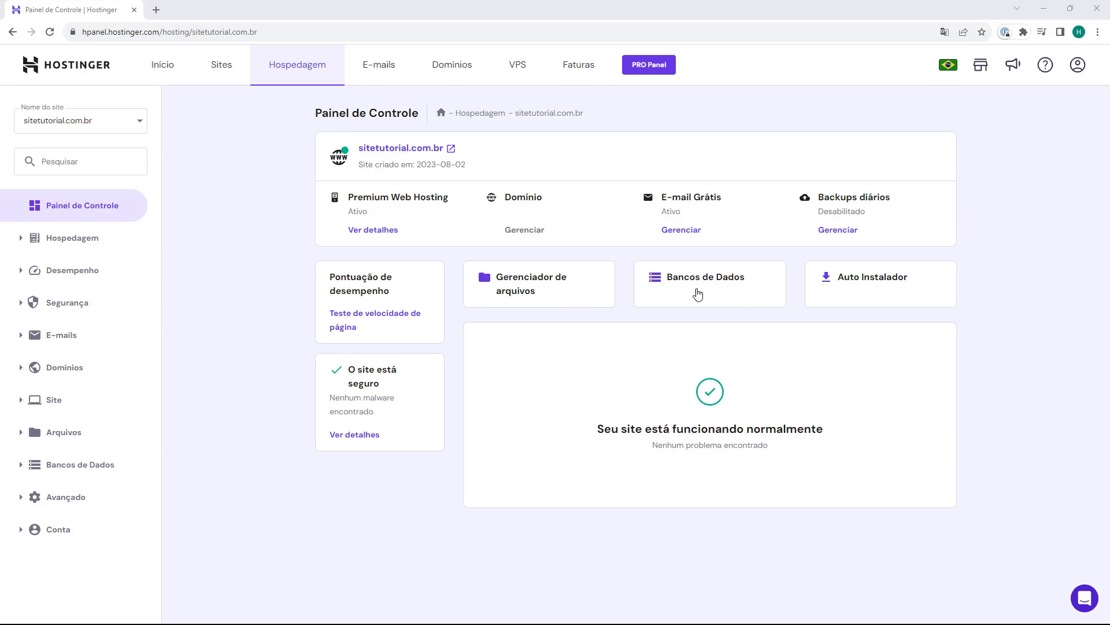
left_click(695, 291)
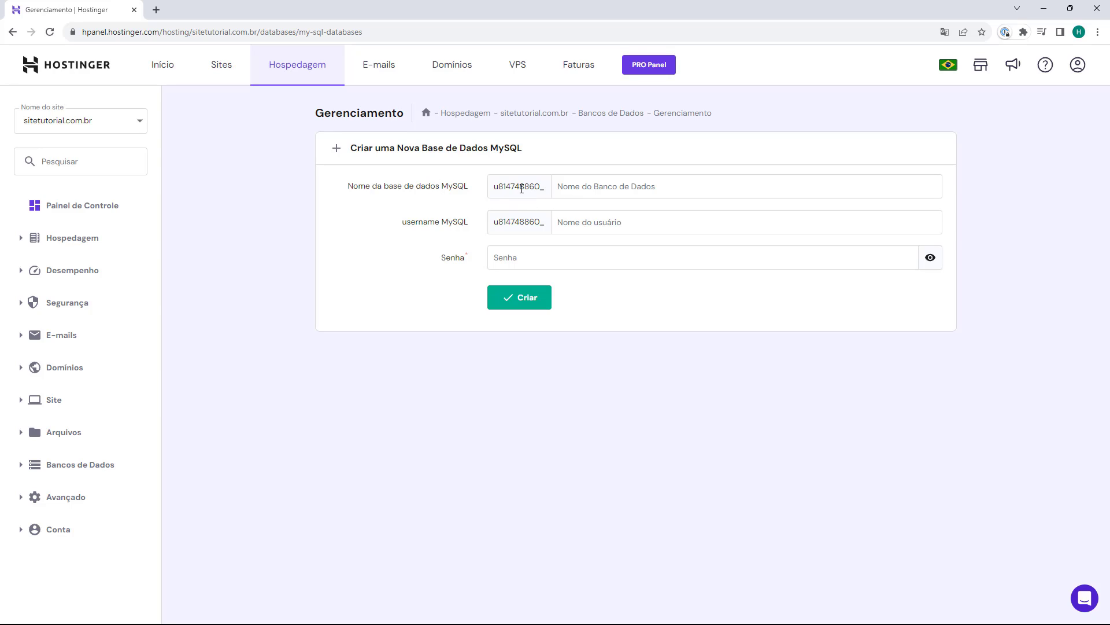
left_click_drag(493, 191, 539, 191)
left_click(495, 191)
left_click(493, 191)
left_click(538, 192)
left_click_drag(495, 189, 540, 190)
left_click(519, 183)
left_click_drag(495, 191, 536, 188)
Name the new MySQL database "database" and set its MySQL username to "usuario".
left_click(562, 183)
type("database")
left_click(505, 189)
type("usuario")
left_click_drag(494, 223, 535, 225)
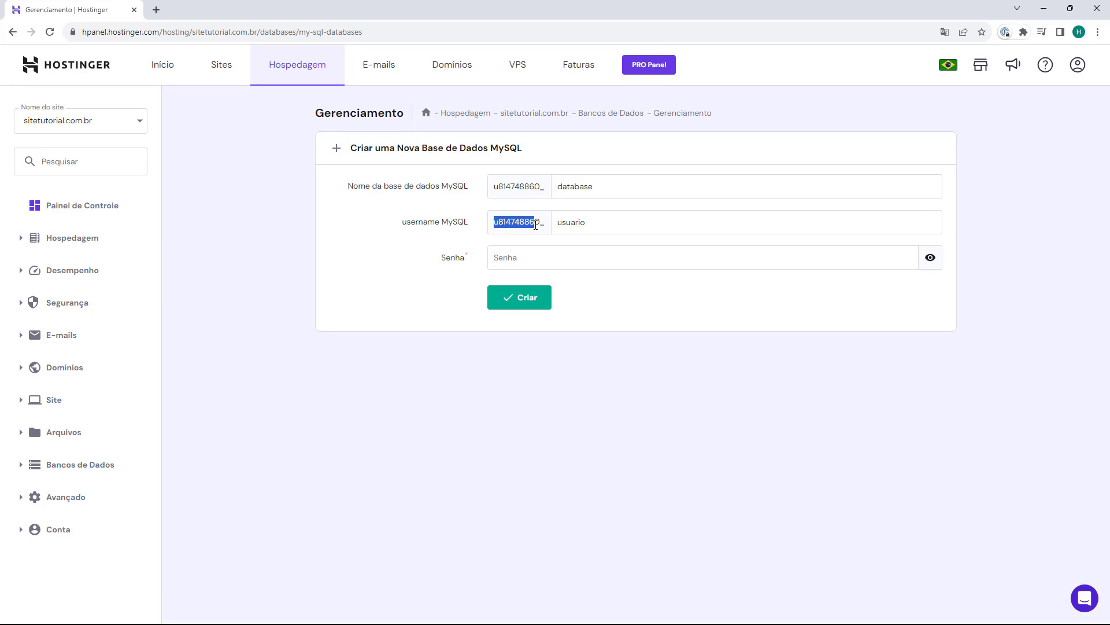
left_click(587, 223)
Fill the database user's password field with a randomly generated password, regenerating it several times.
left_click(510, 257)
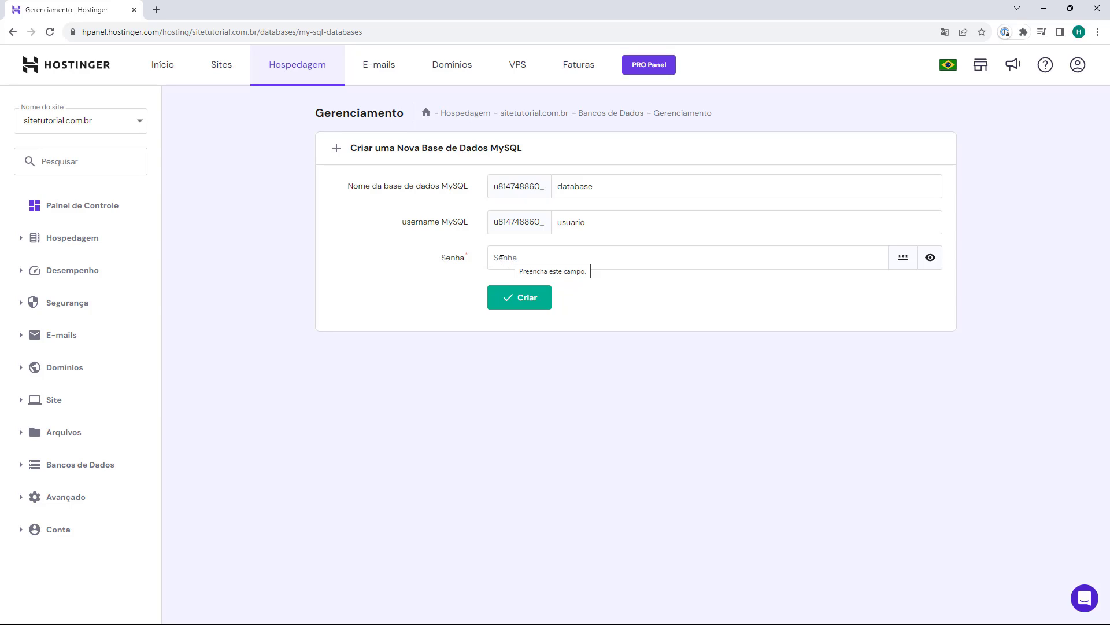
left_click(902, 260)
left_click(903, 260)
left_click(902, 260)
left_click(902, 259)
left_click(903, 259)
left_click(902, 260)
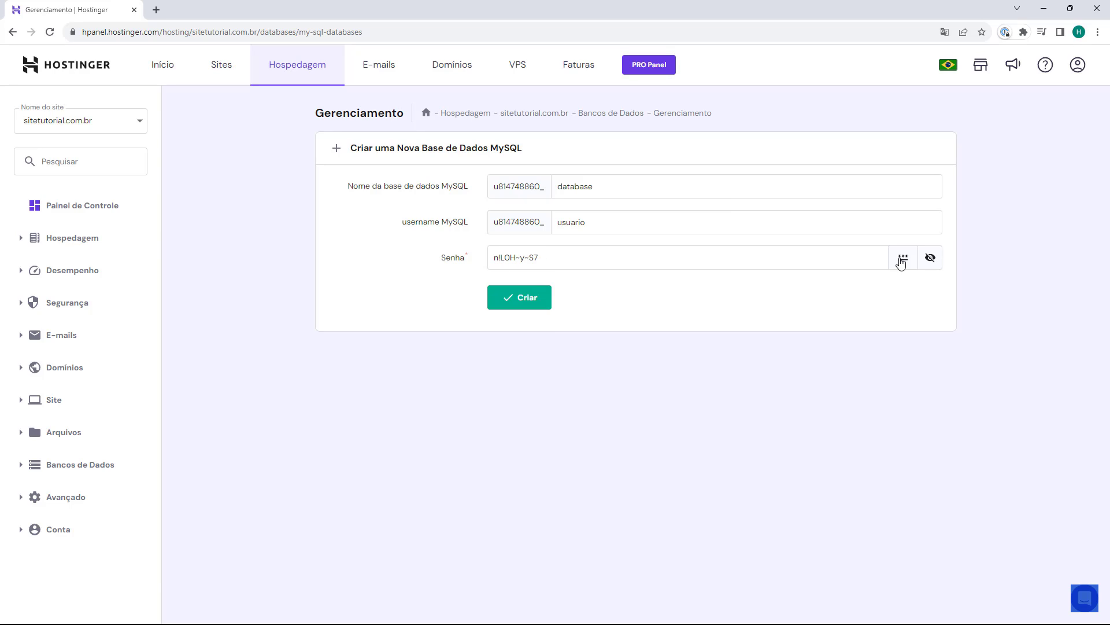
left_click(902, 260)
left_click(902, 260)
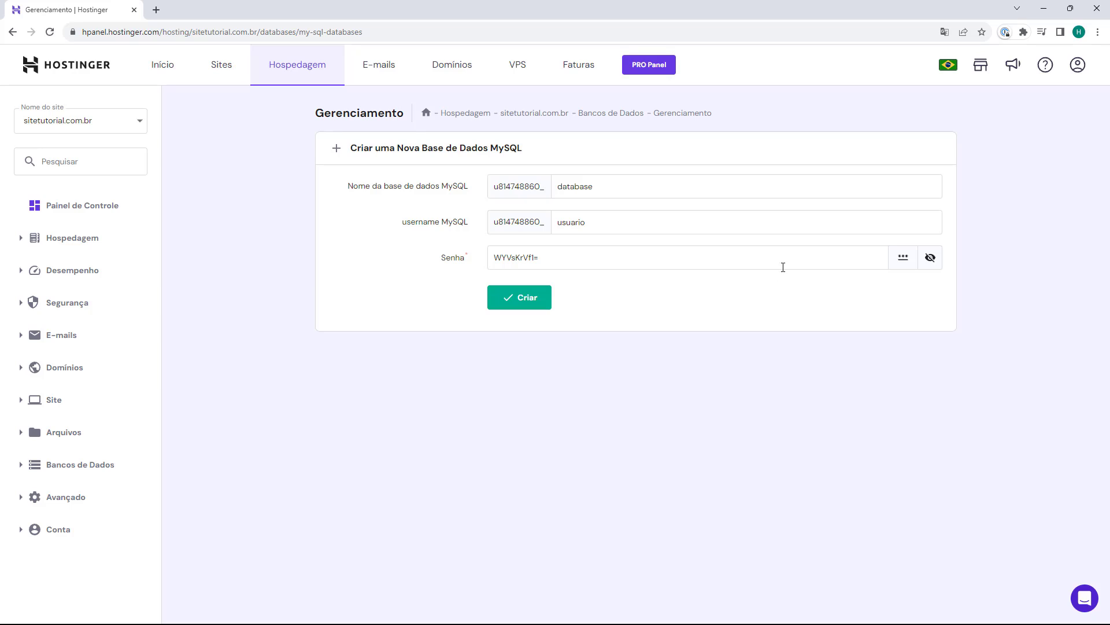
left_click(899, 267)
Select the generated password in its field and create the MySQL database with the entered details.
triple_click(804, 264)
left_click(494, 265)
triple_click(515, 269)
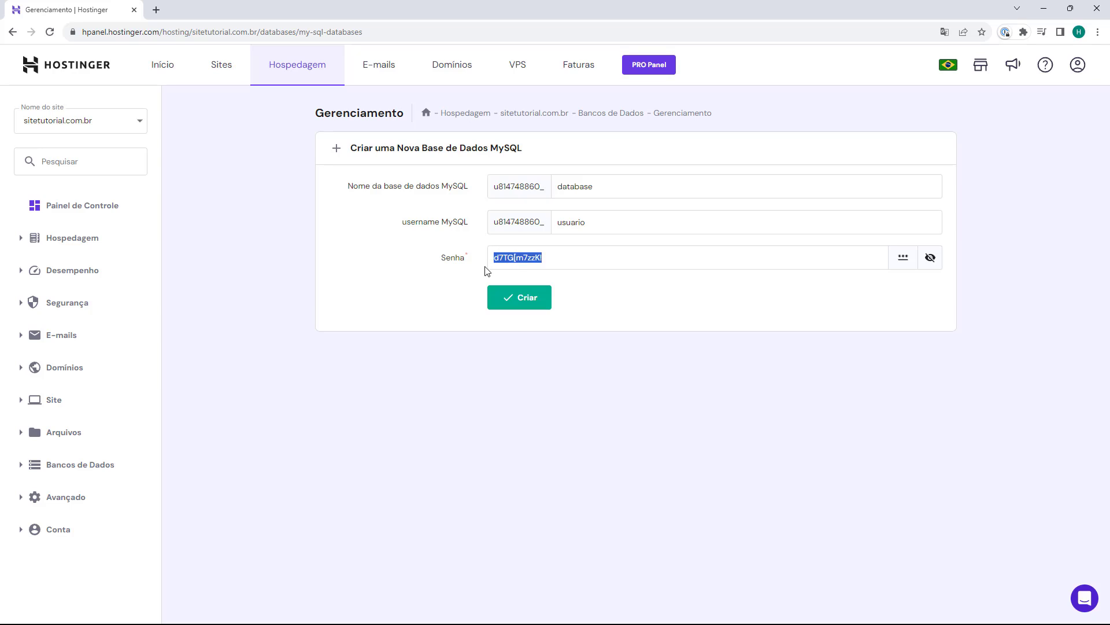
left_click(552, 257)
left_click(517, 302)
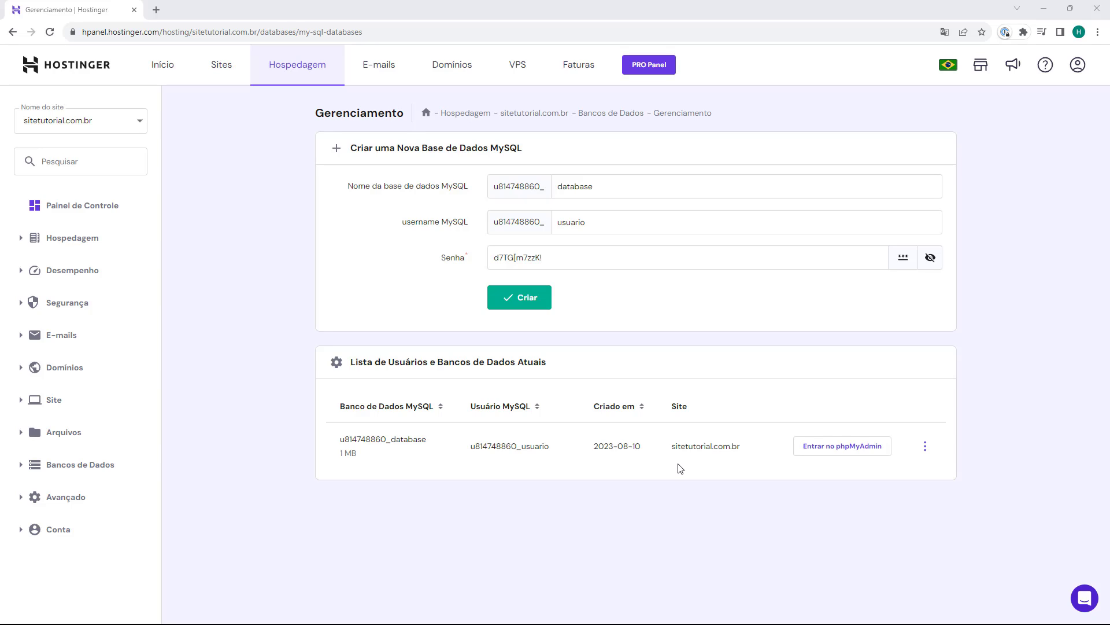
Examine the full database name and MySQL username of the new entry in the list of current databases.
left_click(843, 458)
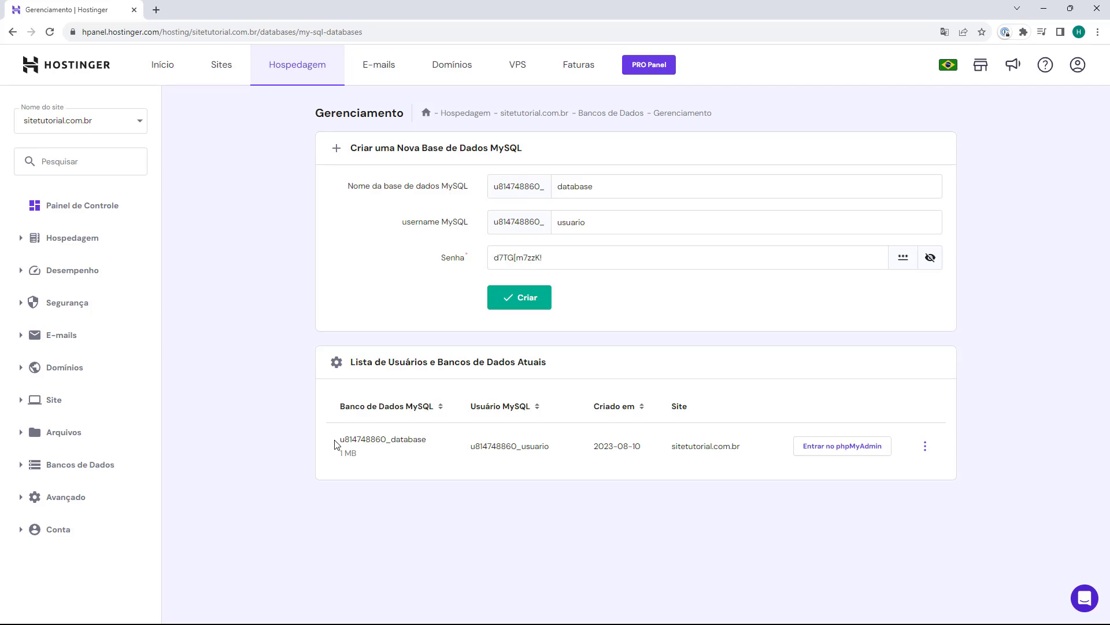
double_click(490, 447)
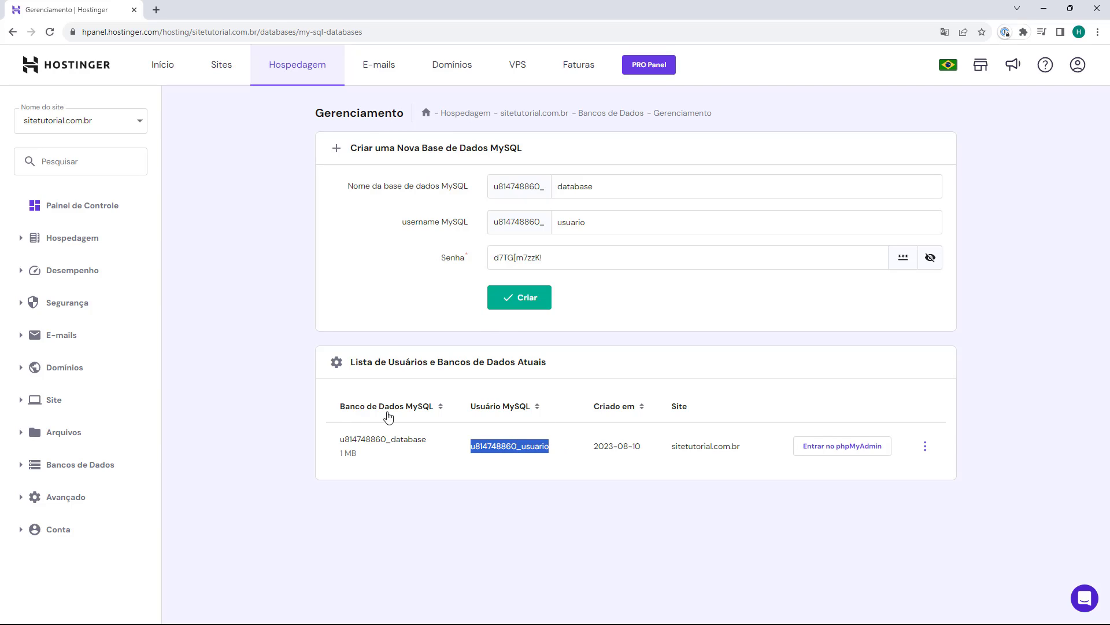
left_click(362, 435)
left_click_drag(340, 439, 421, 440)
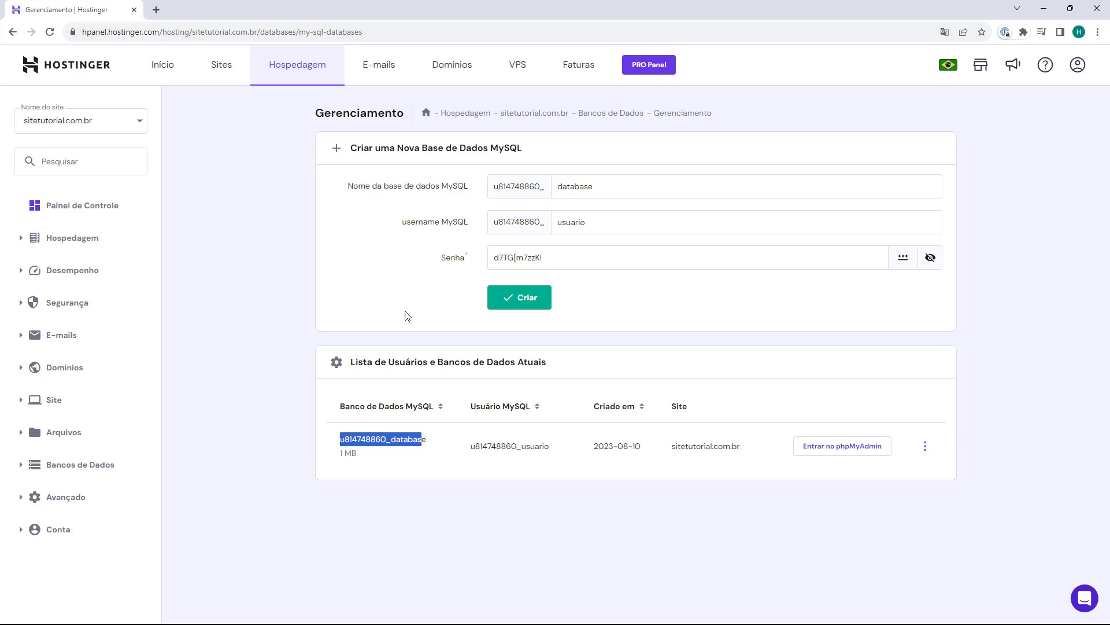
left_click(467, 447)
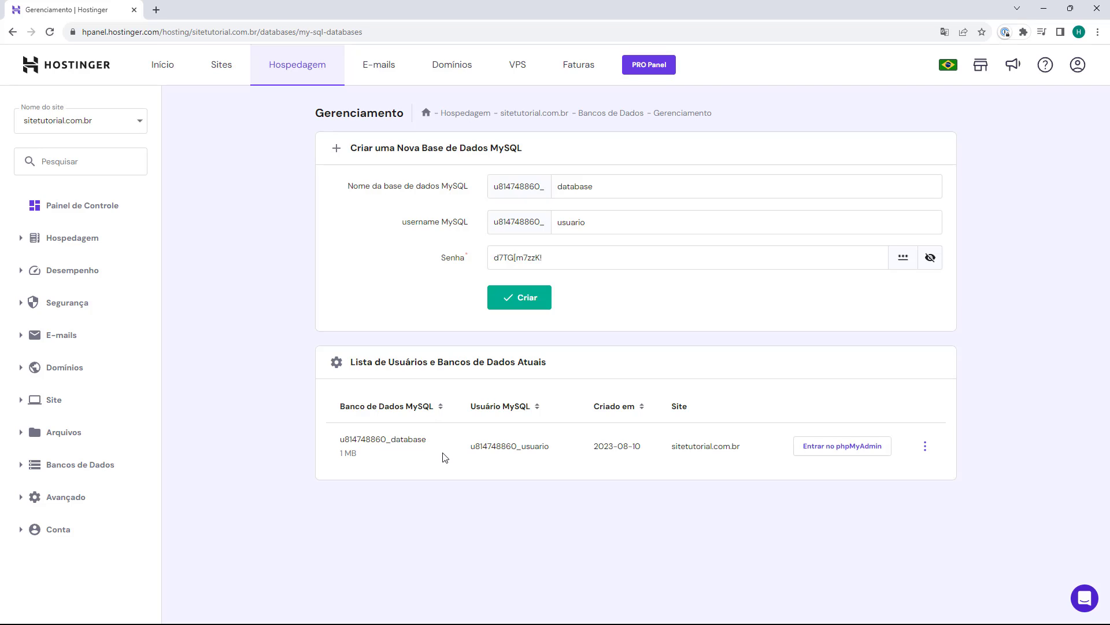